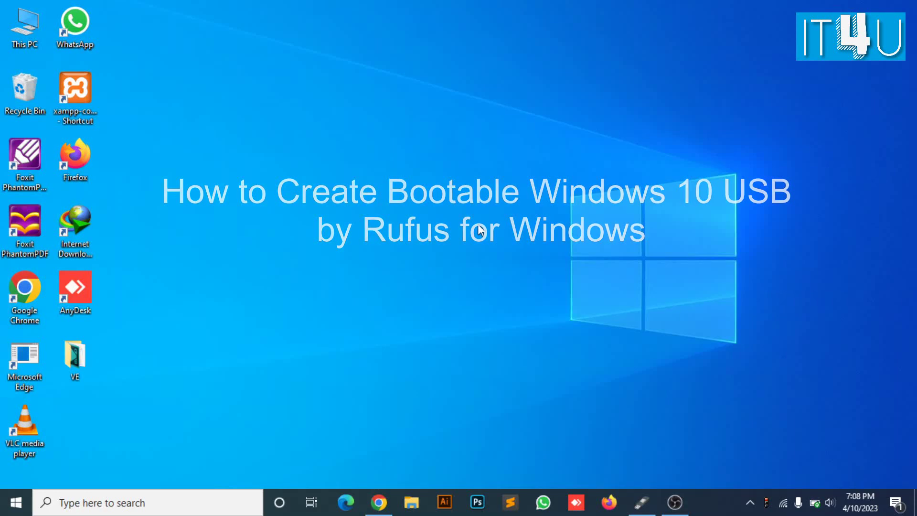
Restore Chrome and switch to Microsoft's Download Windows 10 page.
click(382, 502)
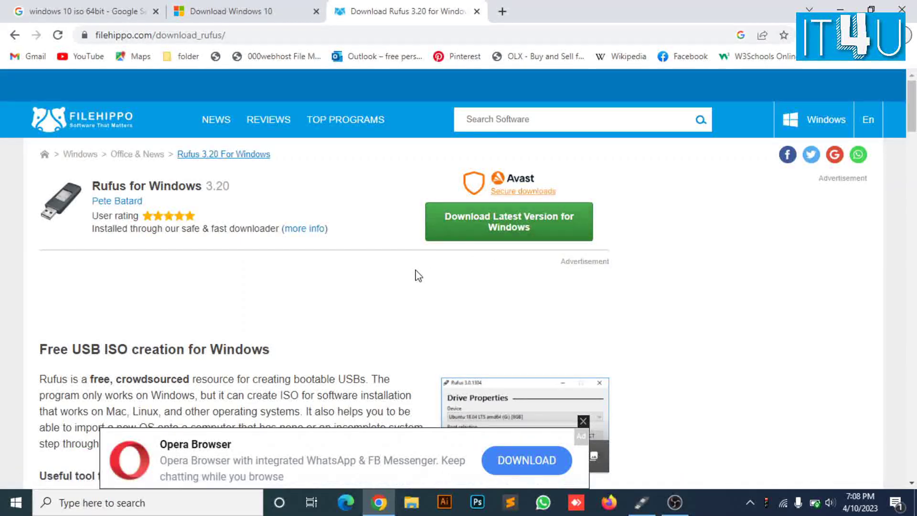
click(233, 6)
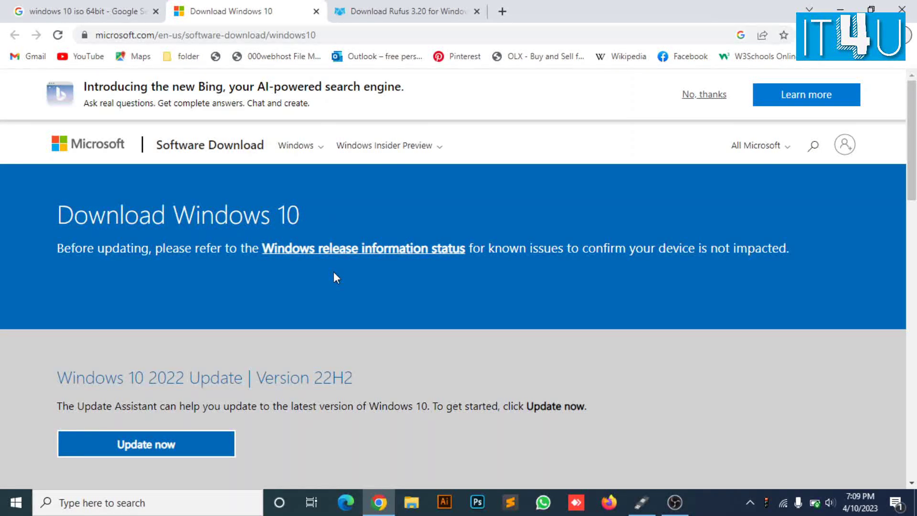
scroll(337, 277, down, 7)
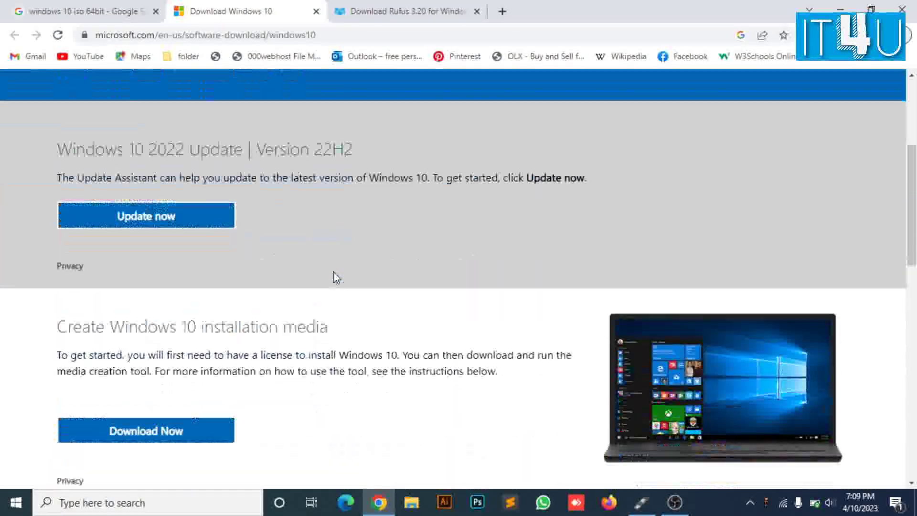
scroll(337, 277, down, 1)
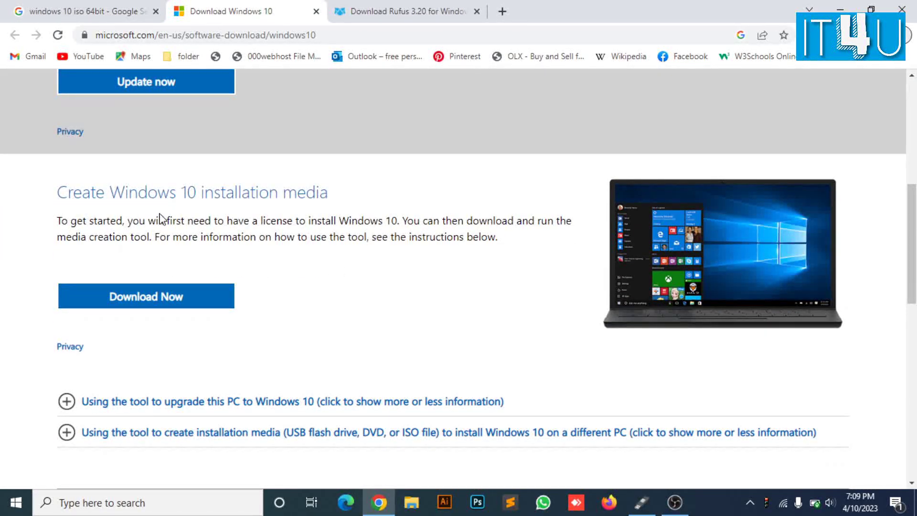
scroll(264, 261, down, 5)
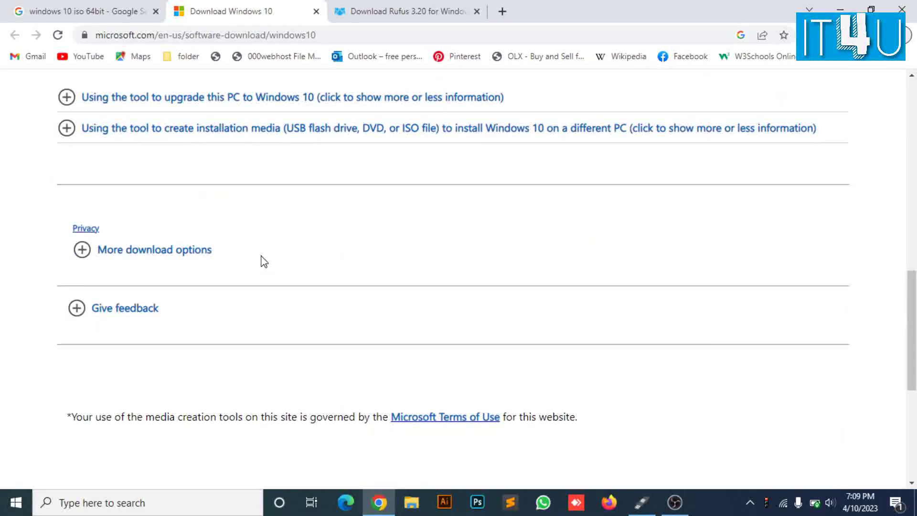
scroll(262, 262, up, 5)
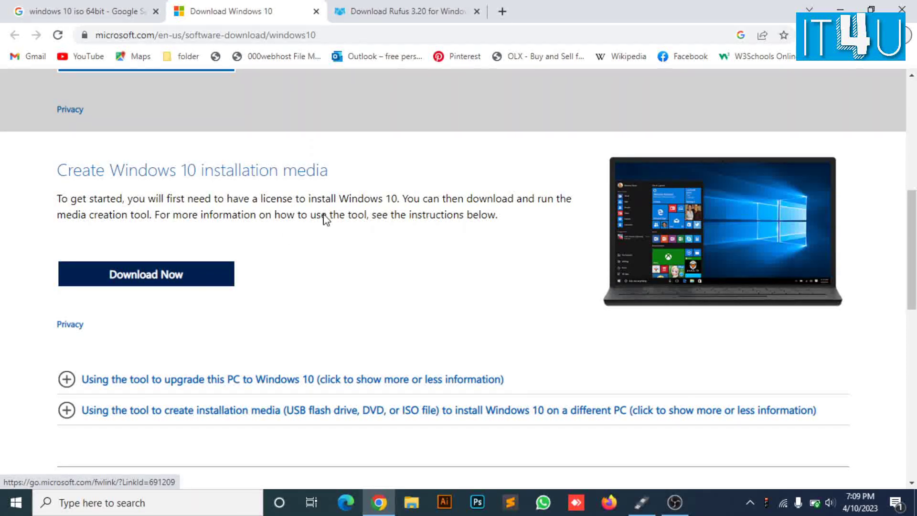
scroll(353, 214, up, 1)
scroll(353, 214, up, 7)
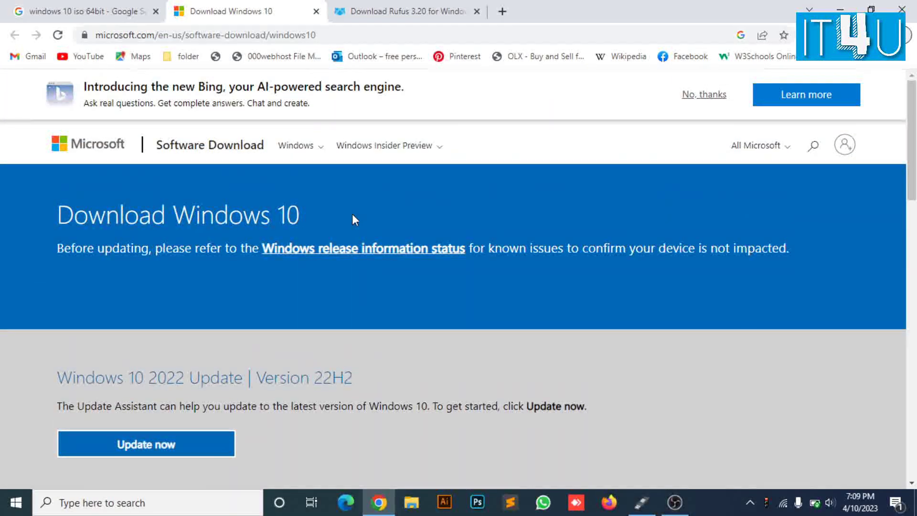
Minimize Chrome, open the Downloads folder holding rufus-3.20-installer.exe via This PC, then minimize it.
click(839, 9)
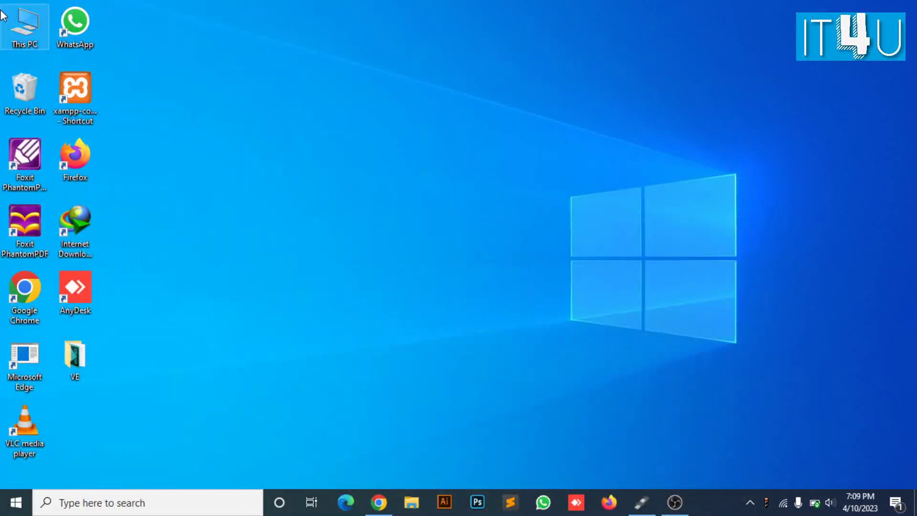
double_click(26, 24)
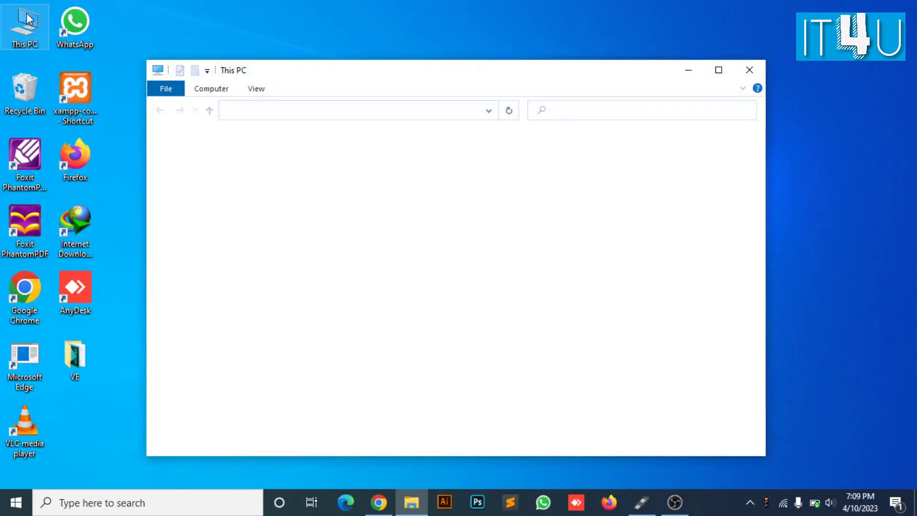
scroll(205, 180, up, 2)
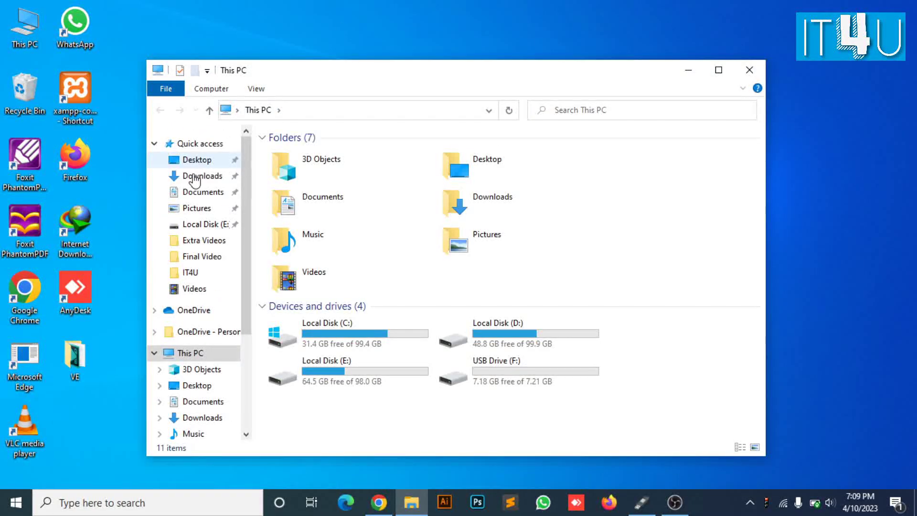
click(194, 178)
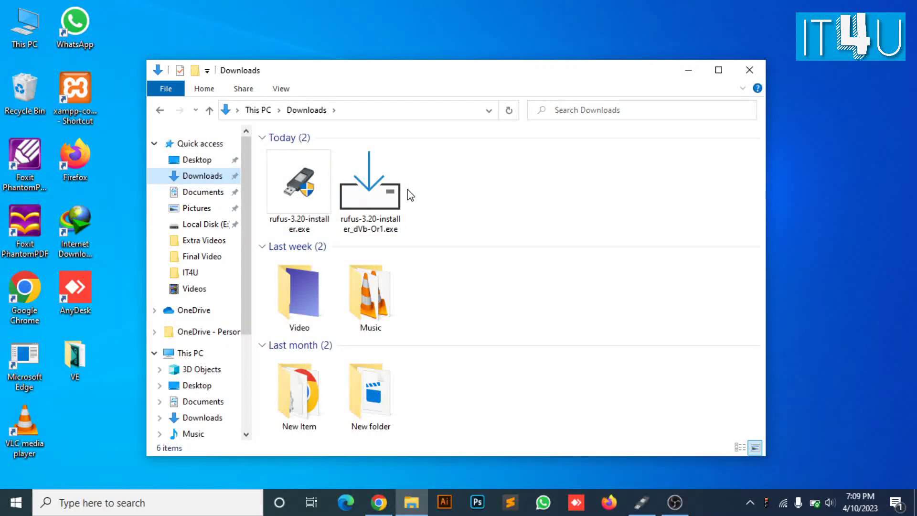
click(685, 72)
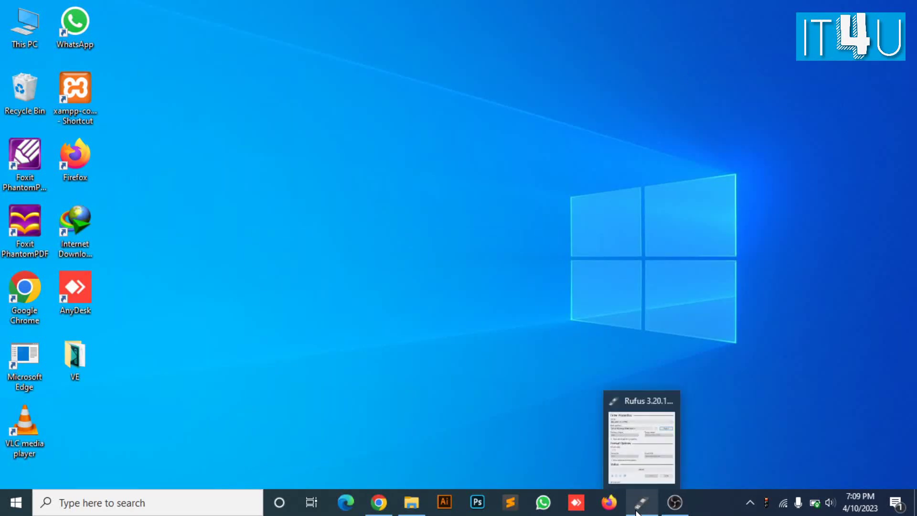
Restore Rufus and keep NO_LABEL (F:) [7.7GB] as the target device.
click(637, 505)
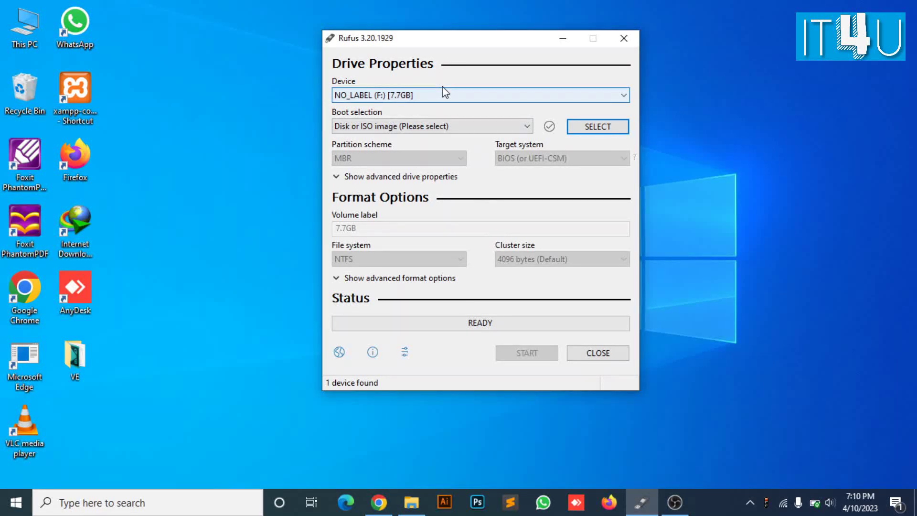
click(439, 94)
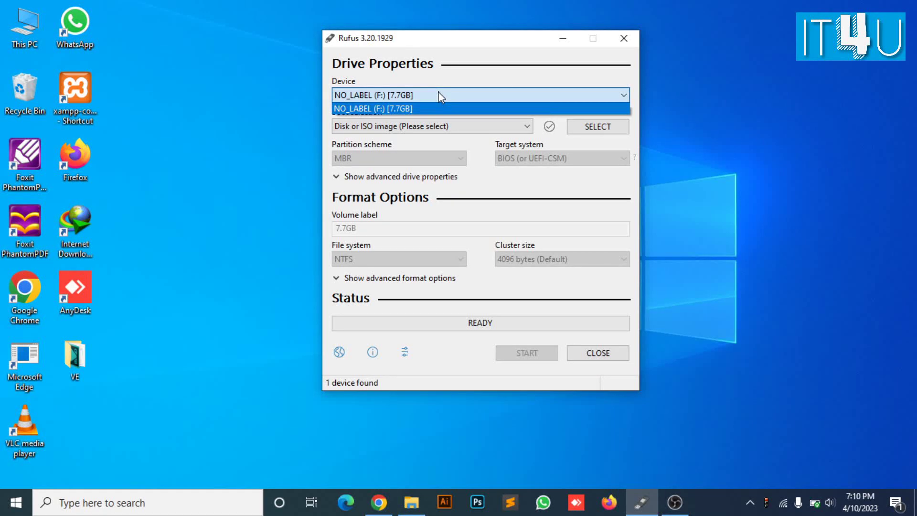
click(385, 107)
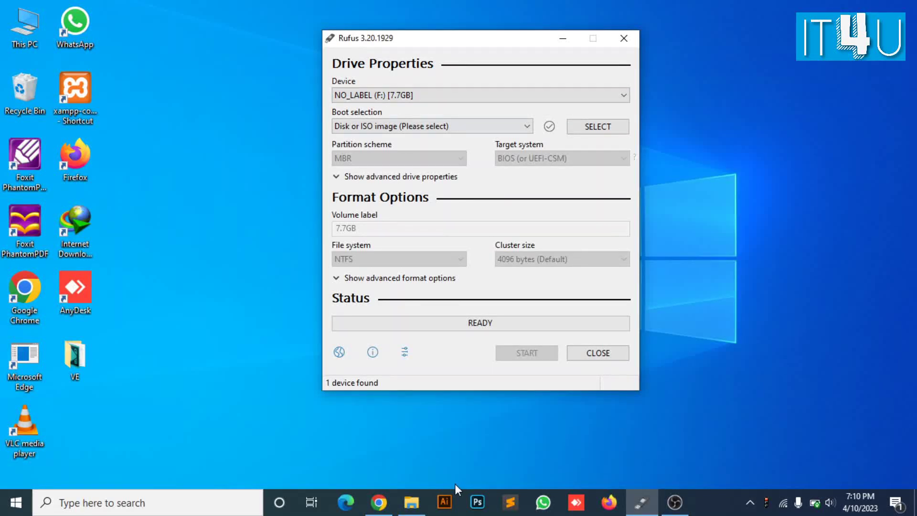
Open the Properties of USB Drive (F:) in the Downloads window.
click(411, 502)
scroll(211, 358, down, 3)
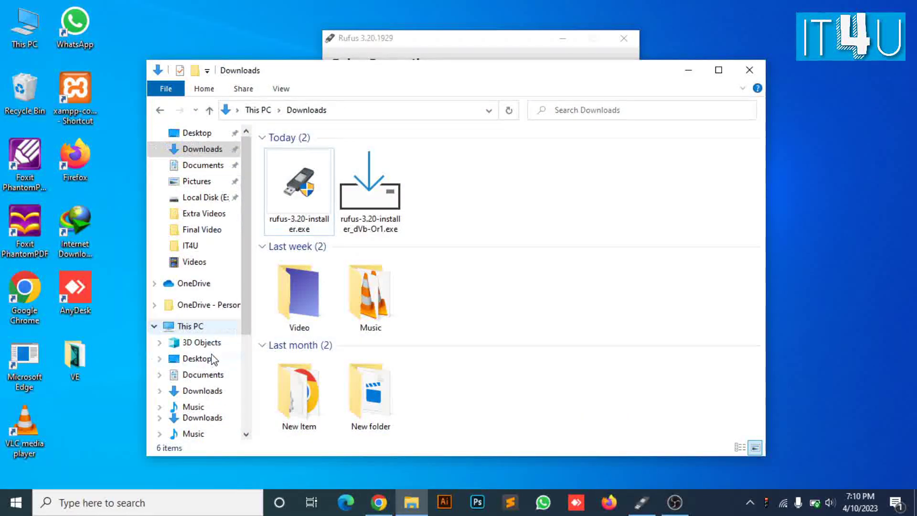
right_click(209, 375)
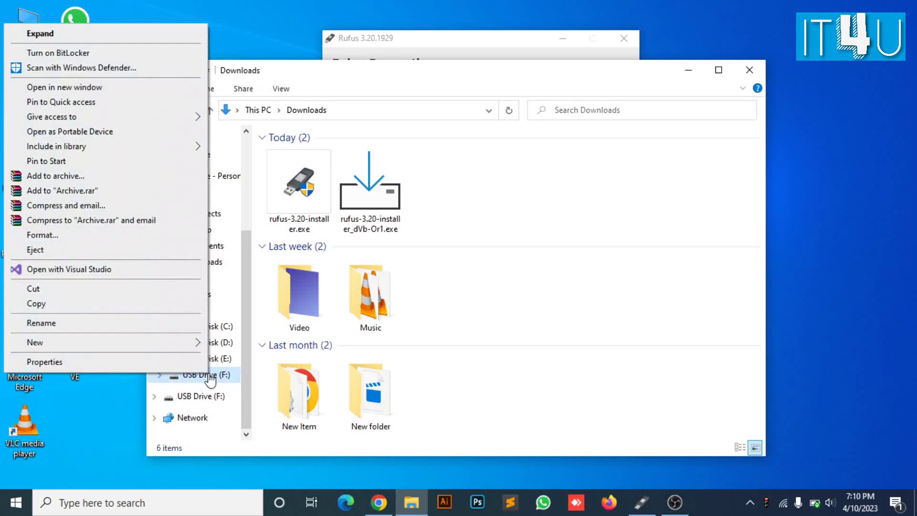
click(189, 362)
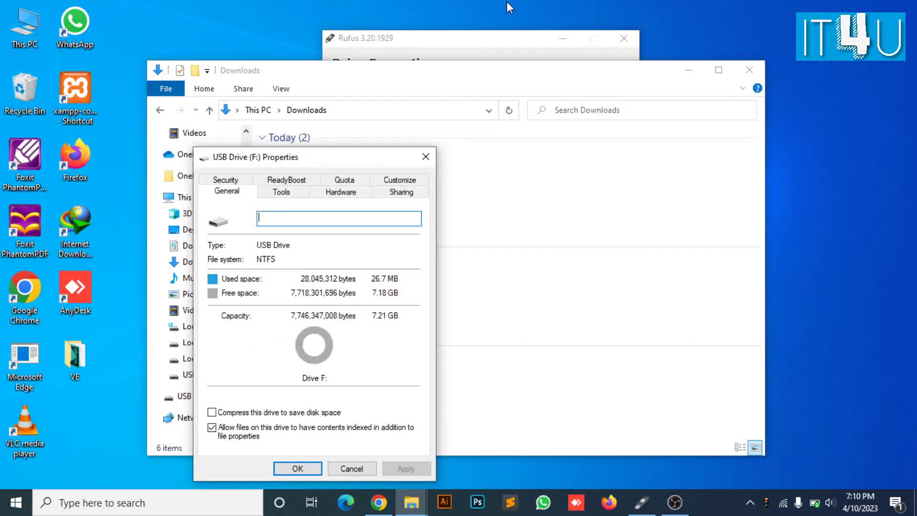
Check Rufus's drive list, then return to the F: properties showing NTFS and 7.21 GB.
click(479, 51)
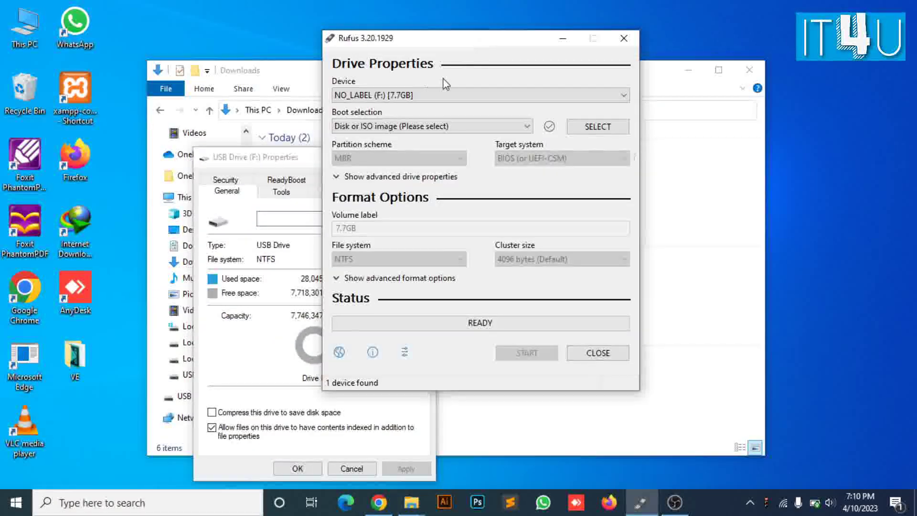
click(415, 96)
click(420, 96)
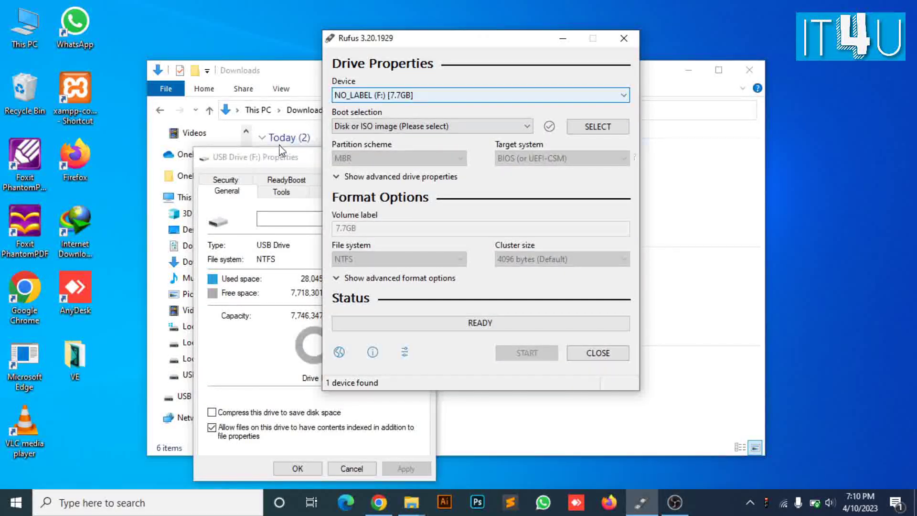
key(alt+Tab)
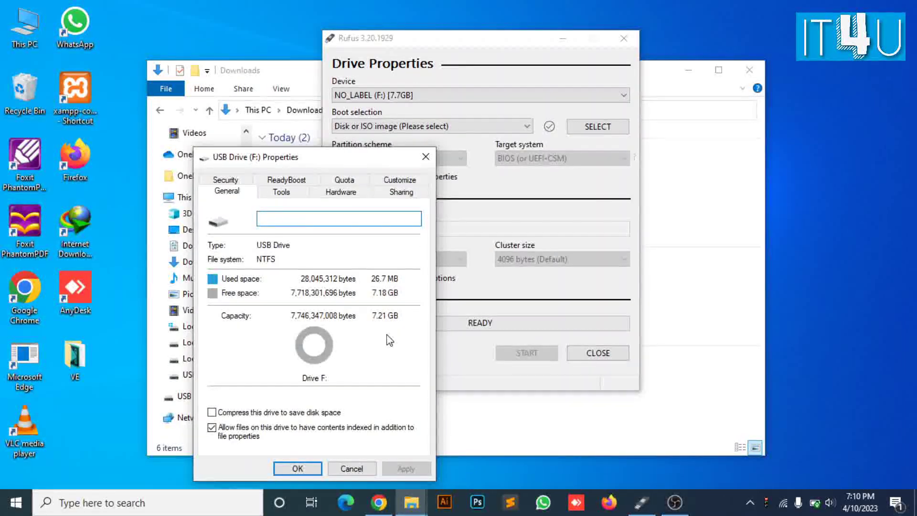
Close the drive properties and load D:\Win10 ISO\Windows 10 64bit ISO.iso as Rufus's boot image.
click(426, 158)
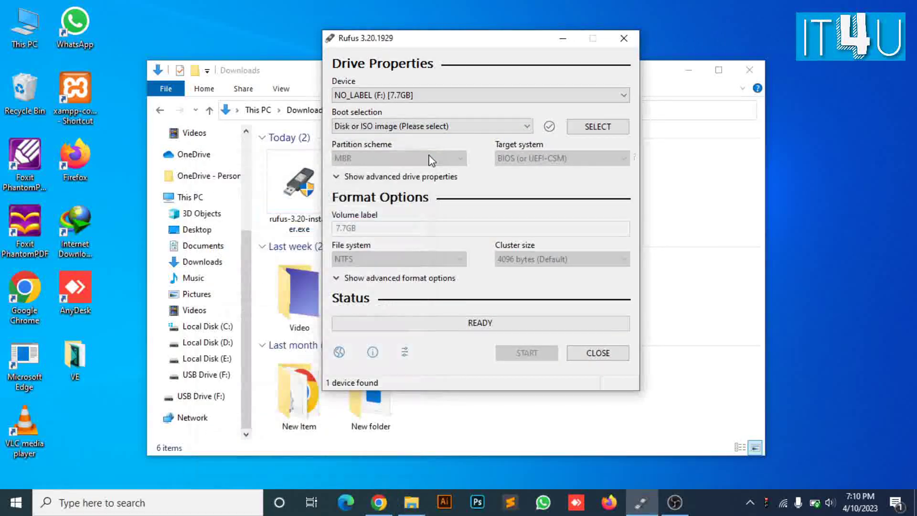
click(583, 128)
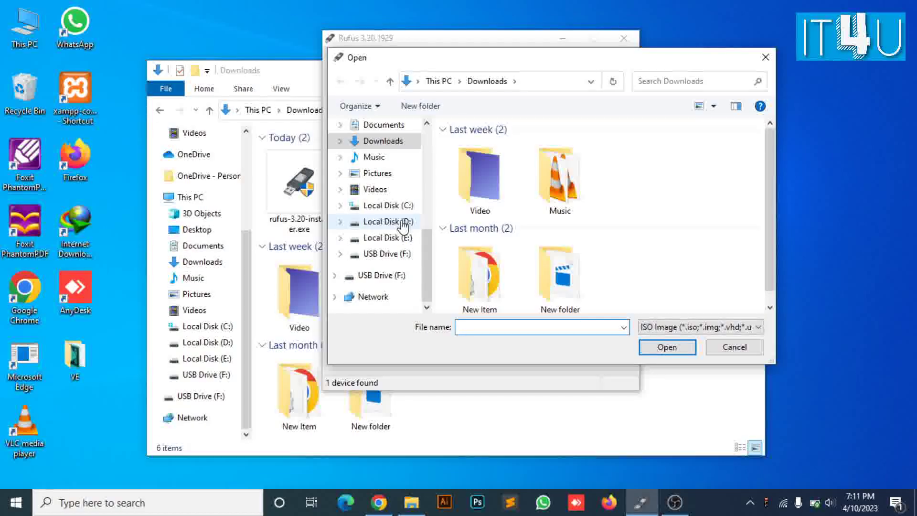
click(403, 222)
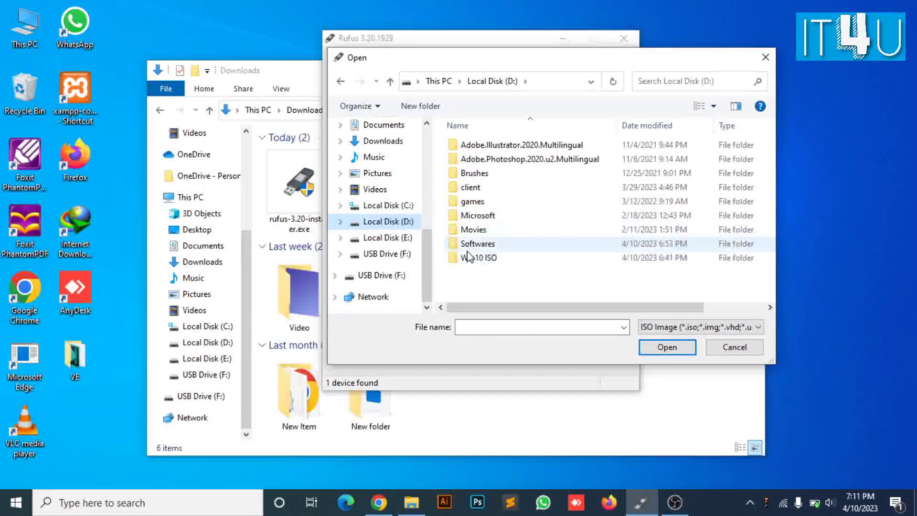
double_click(470, 257)
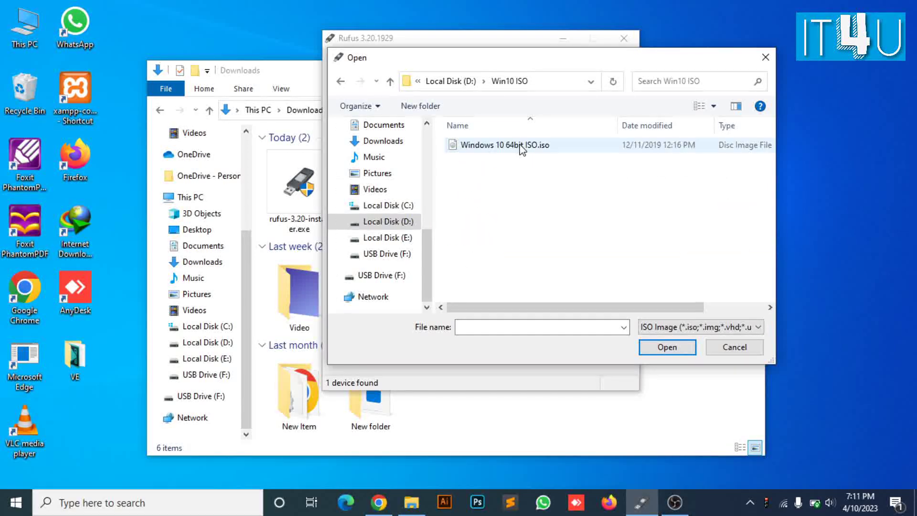
click(504, 148)
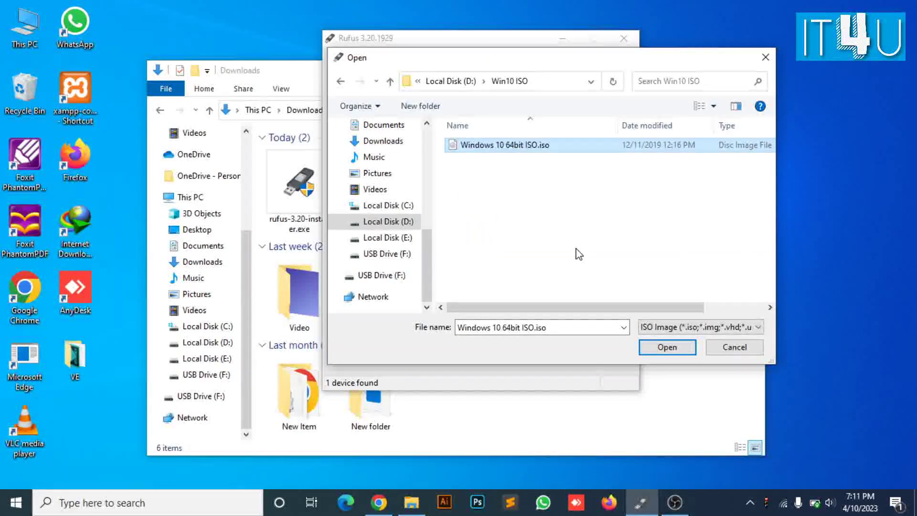
click(651, 348)
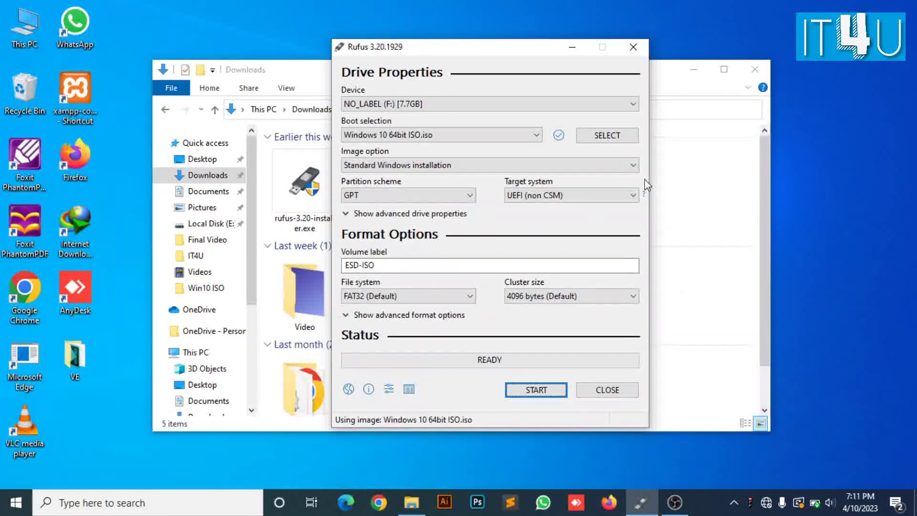
Choose NTFS file system, MBR partition scheme, and keep BIOS (or UEFI-CSM) as target system.
click(471, 296)
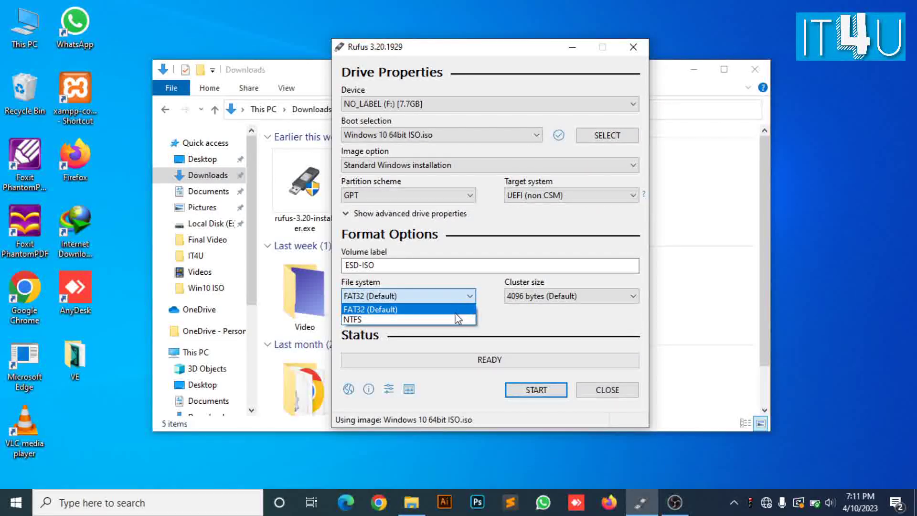
click(451, 320)
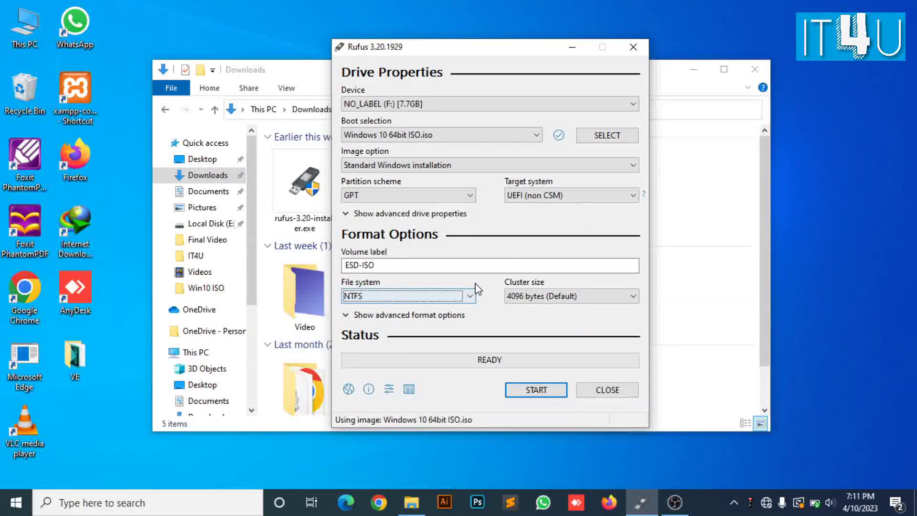
click(470, 196)
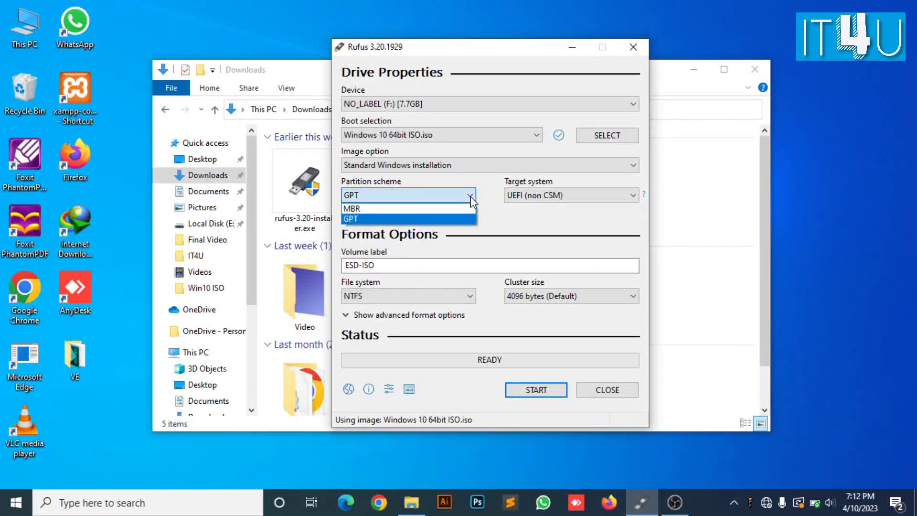
click(444, 214)
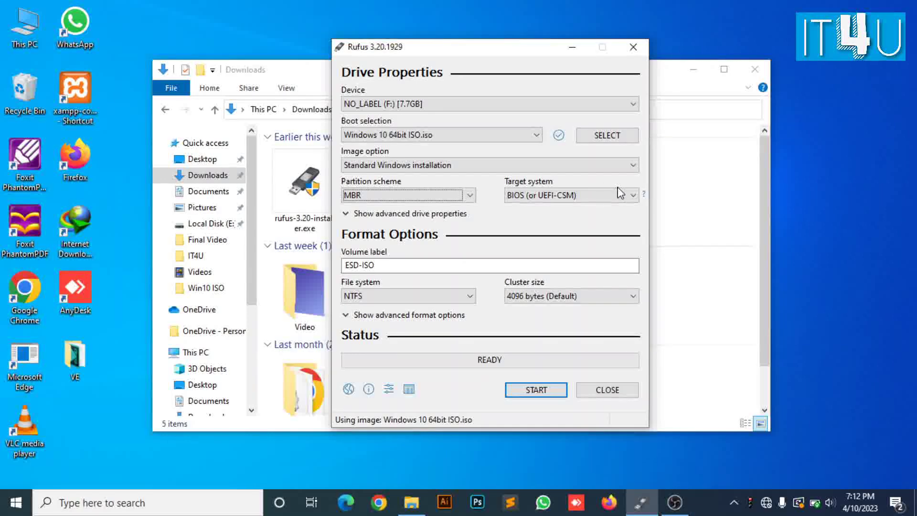
click(634, 196)
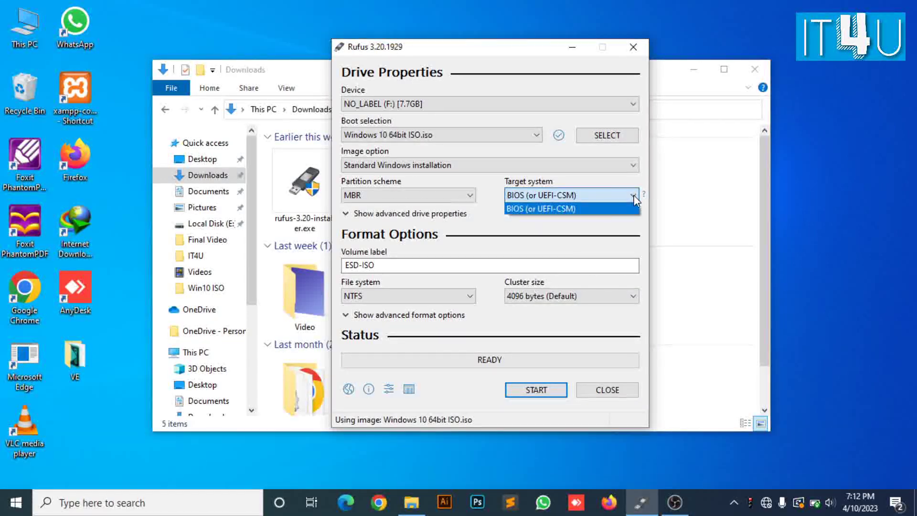
click(629, 209)
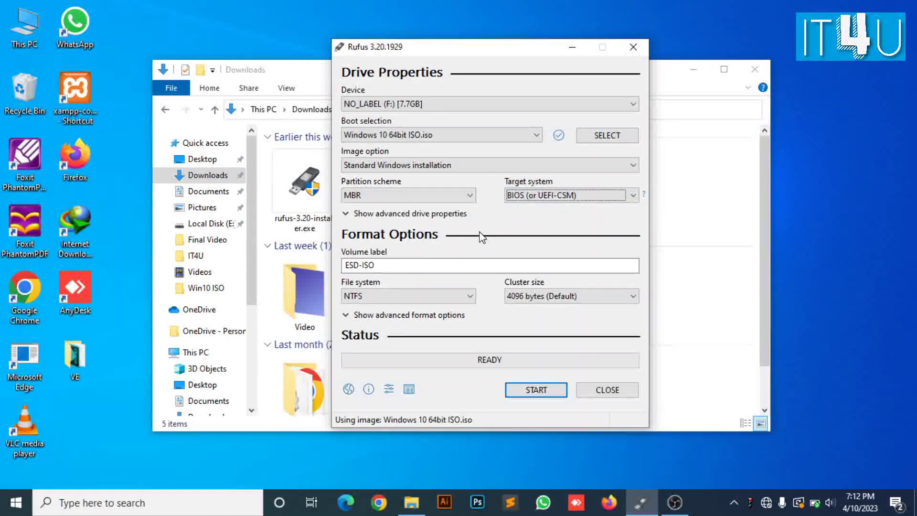
Start writing the Windows 10 image, accepting default customization and the data-erase warning.
click(520, 392)
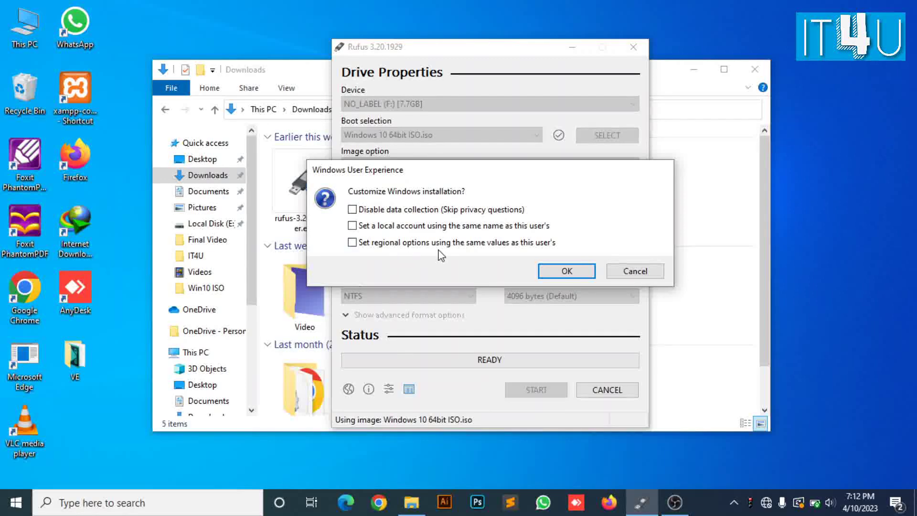
click(548, 273)
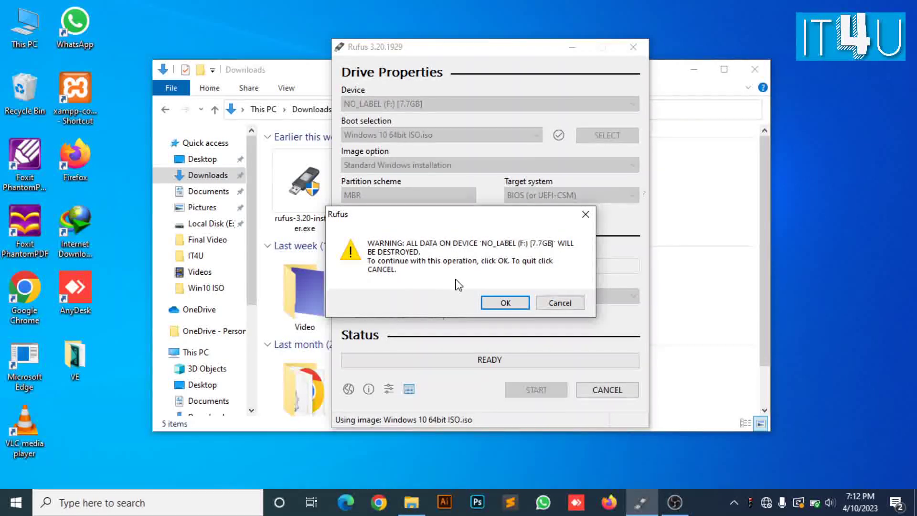
click(502, 308)
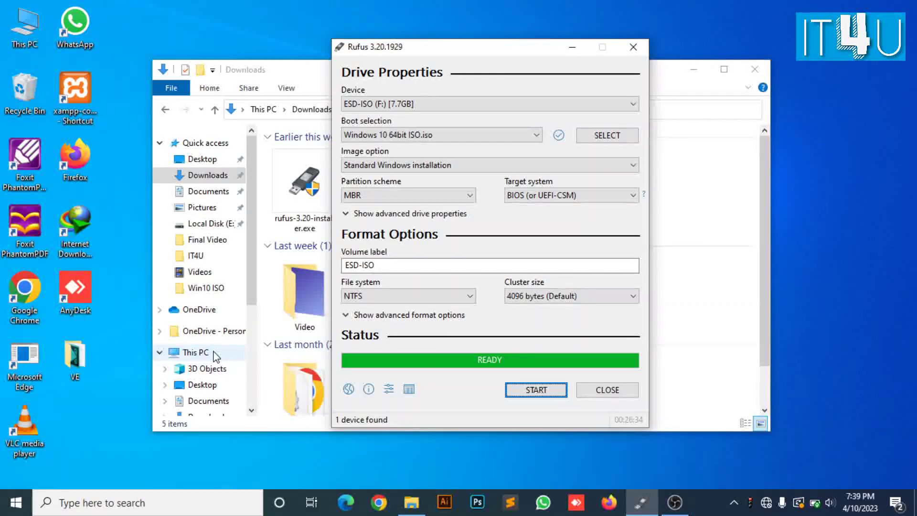
Close Rufus and view the ESD-ISO (F:) drive's contents in File Explorer.
scroll(213, 354, down, 4)
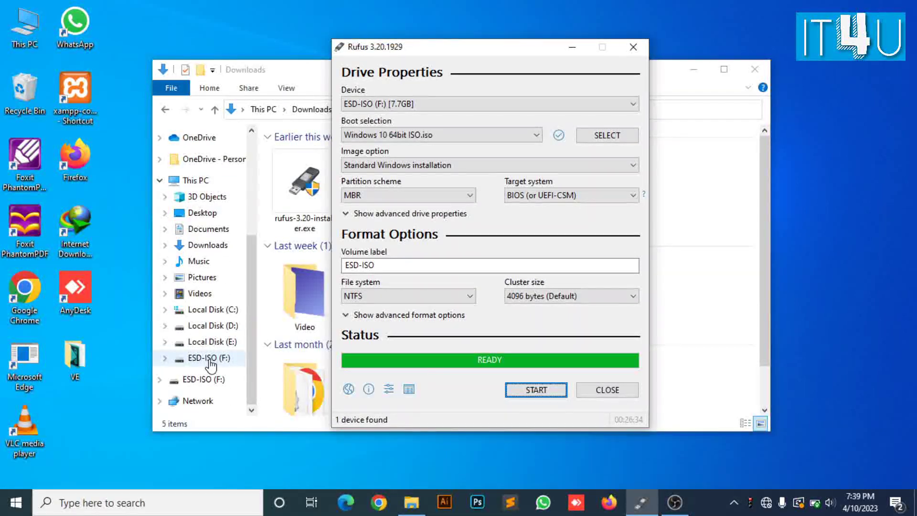
click(591, 396)
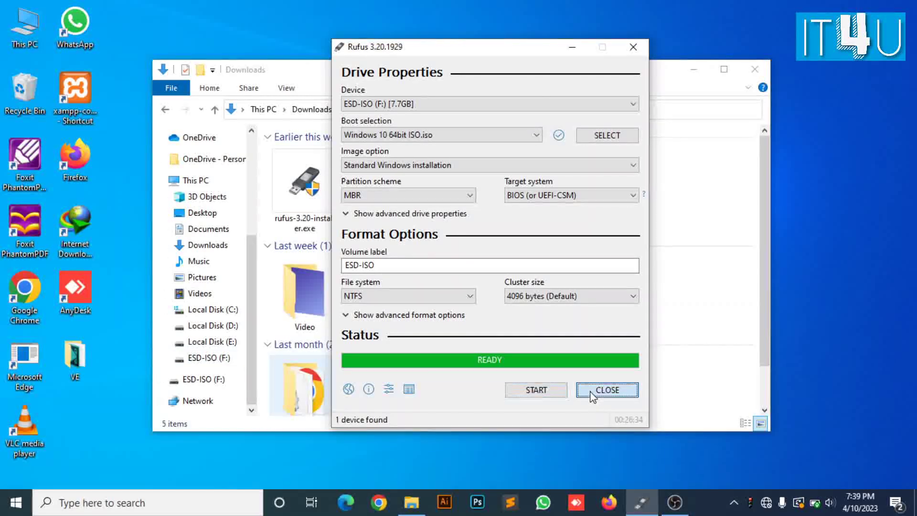
click(223, 361)
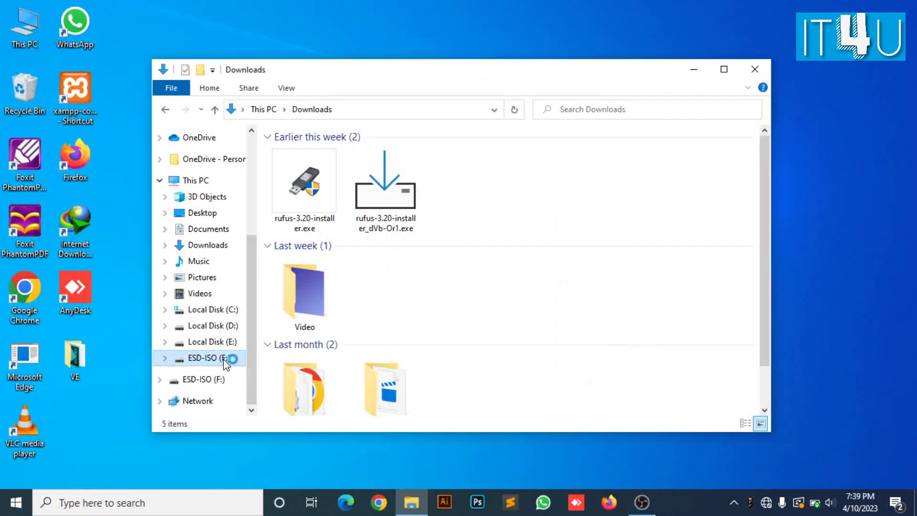